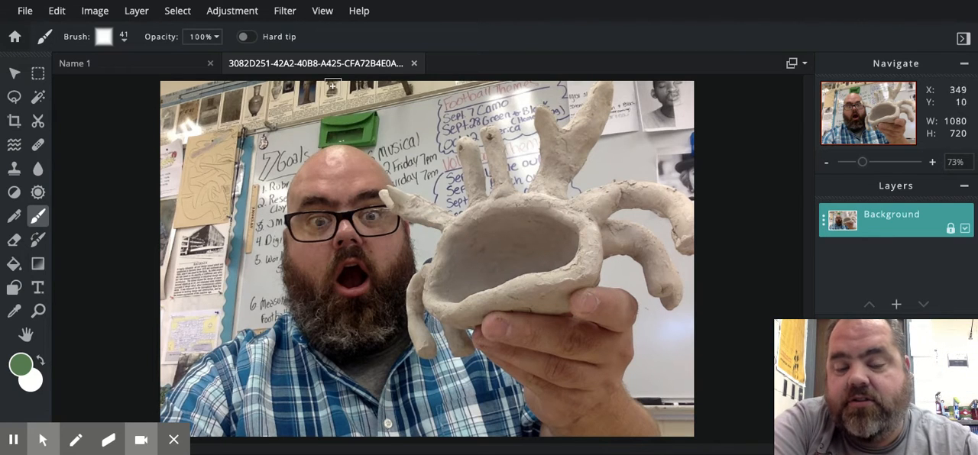
Try a brightness of -1 and a contrast of -27 on the photo without applying the adjustment.
click(230, 13)
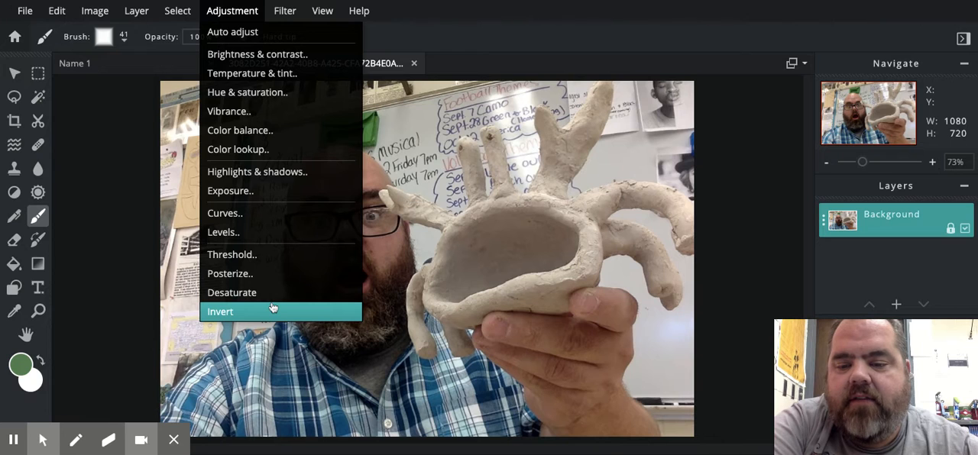
click(276, 55)
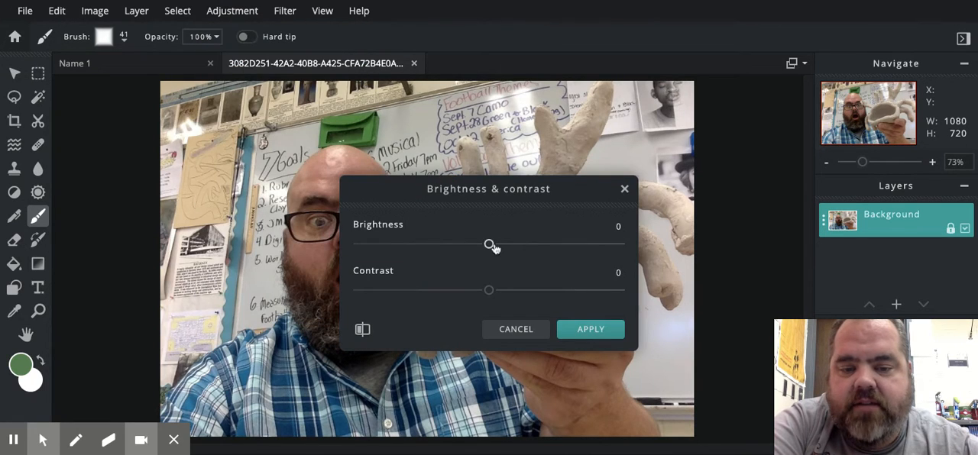
mouse_move(490, 245)
mouse_down()
mouse_move(528, 245)
mouse_move(488, 244)
mouse_up()
drag(488, 292, 452, 292)
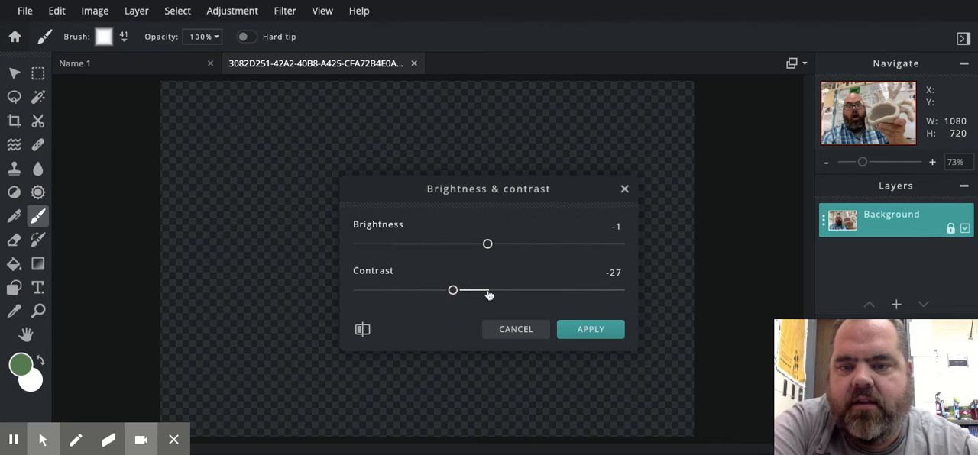
click(512, 330)
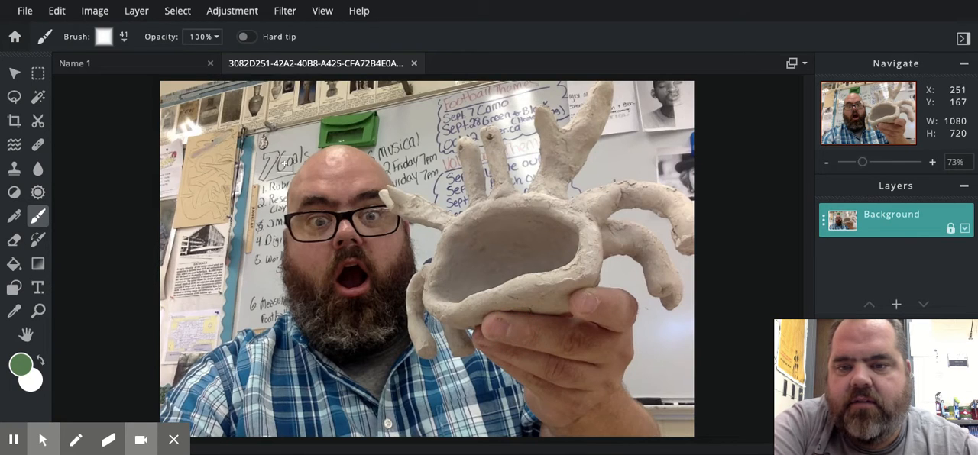
Try a hue of 13 and a saturation of 67 on the photo without applying the adjustment.
click(243, 12)
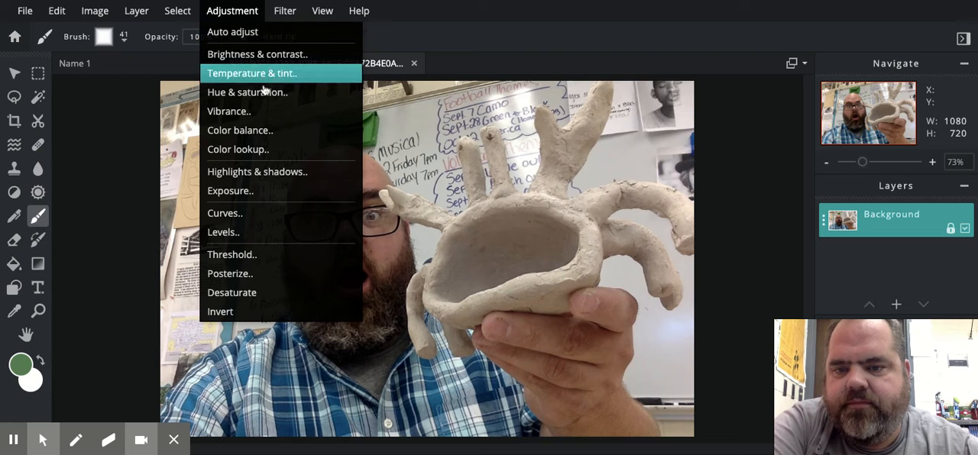
click(264, 93)
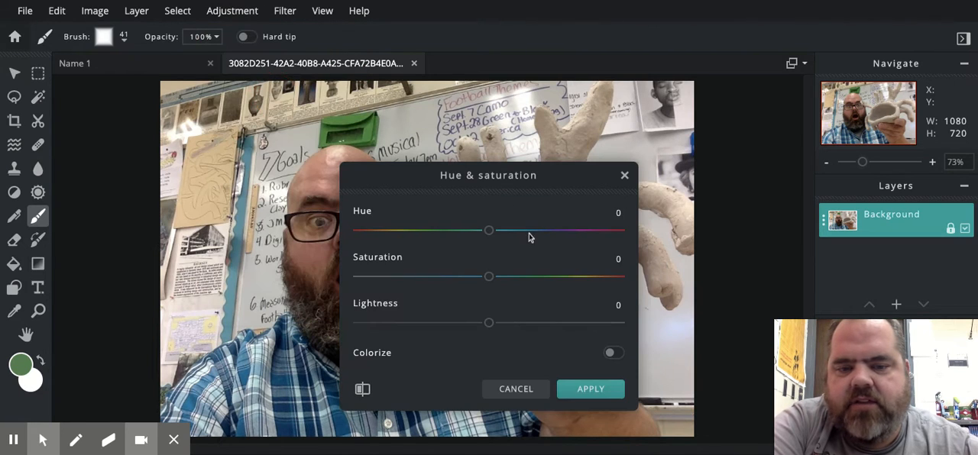
click(488, 232)
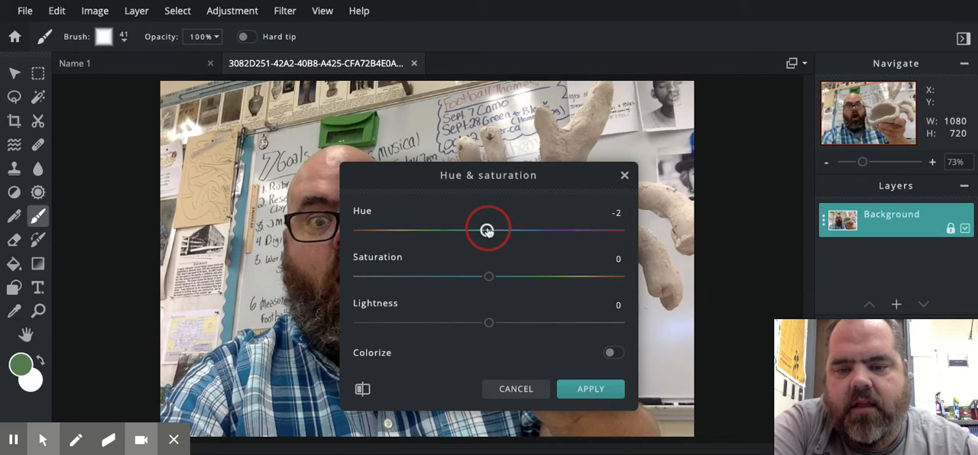
mouse_move(488, 231)
mouse_down()
mouse_move(527, 230)
mouse_move(435, 230)
mouse_move(499, 230)
mouse_up()
drag(489, 276, 576, 276)
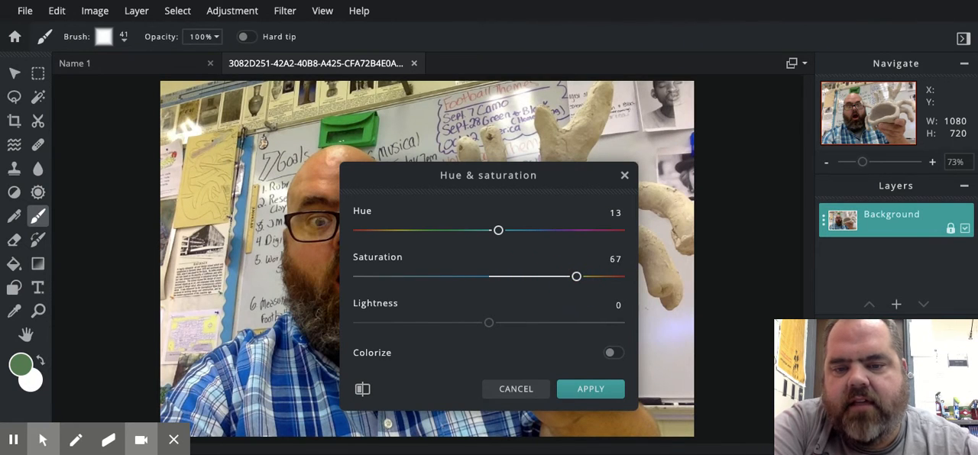
drag(517, 175, 552, 137)
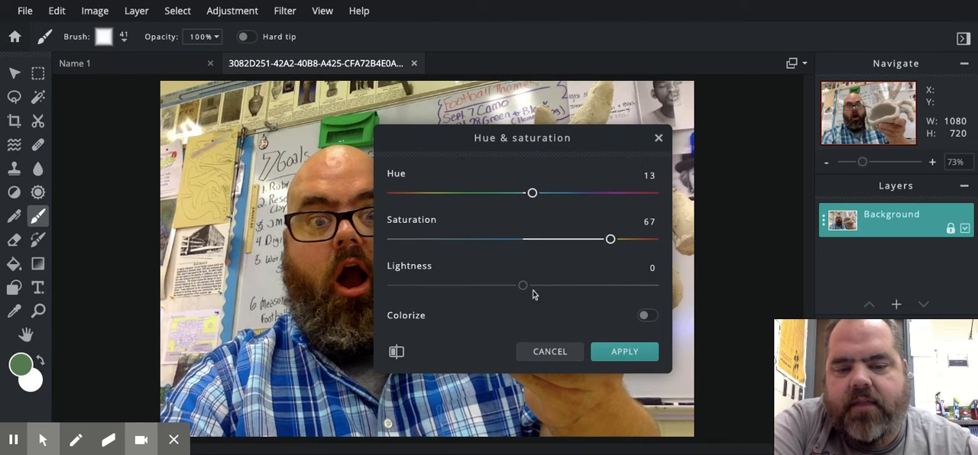
mouse_move(523, 285)
mouse_down()
mouse_move(483, 286)
mouse_move(586, 285)
mouse_move(523, 286)
mouse_up()
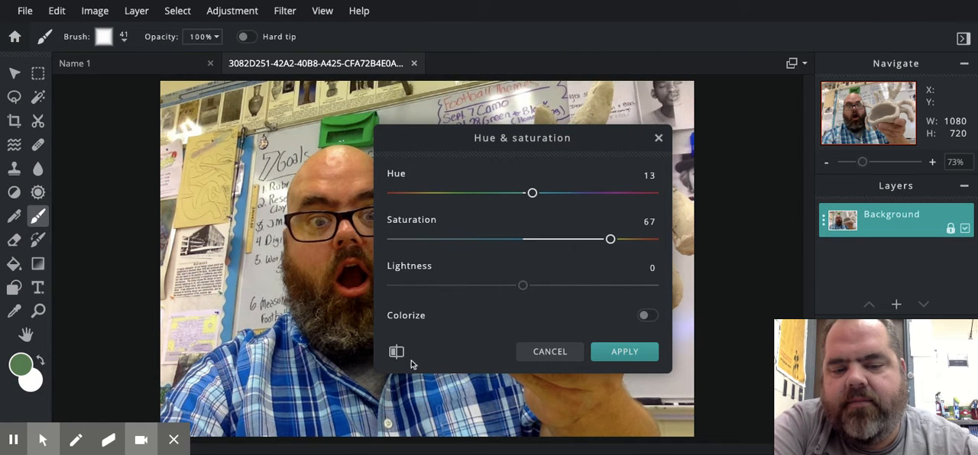
click(570, 353)
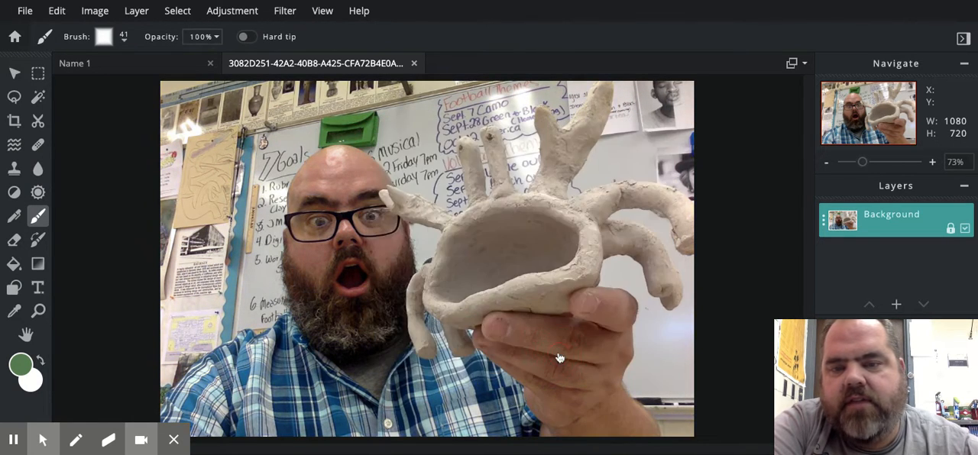
click(282, 13)
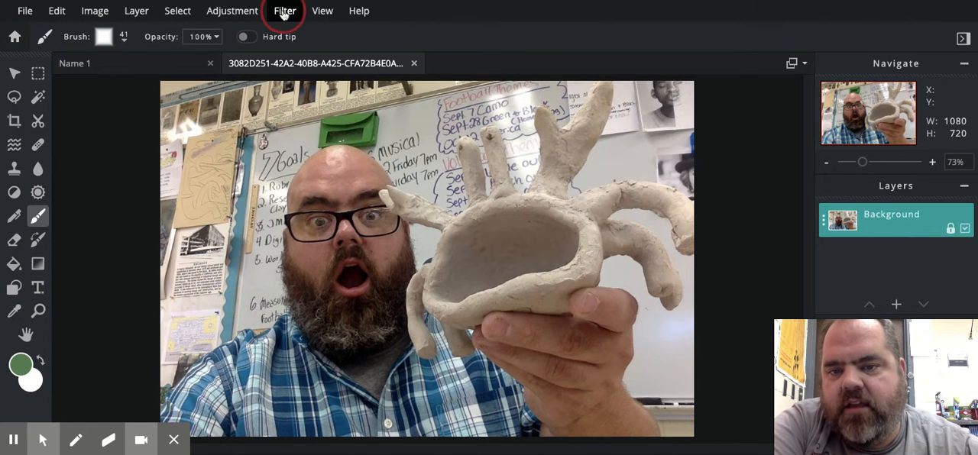
mouse_move(259, 15)
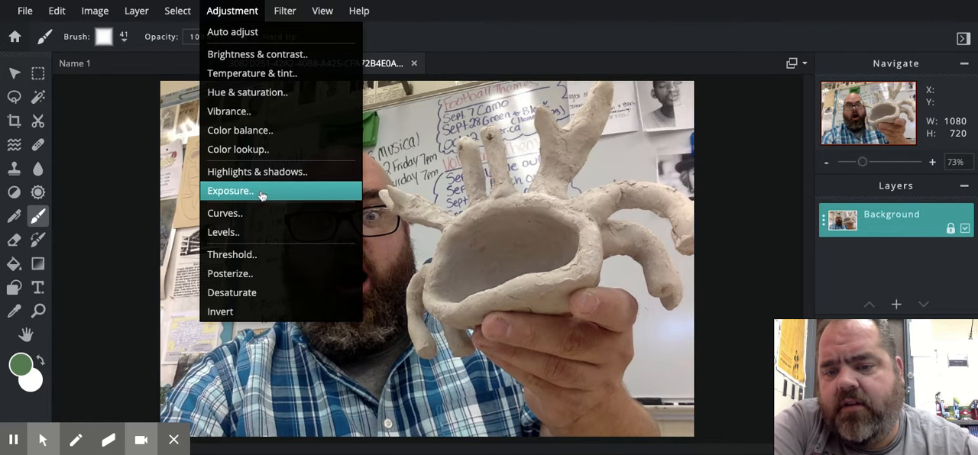
click(284, 10)
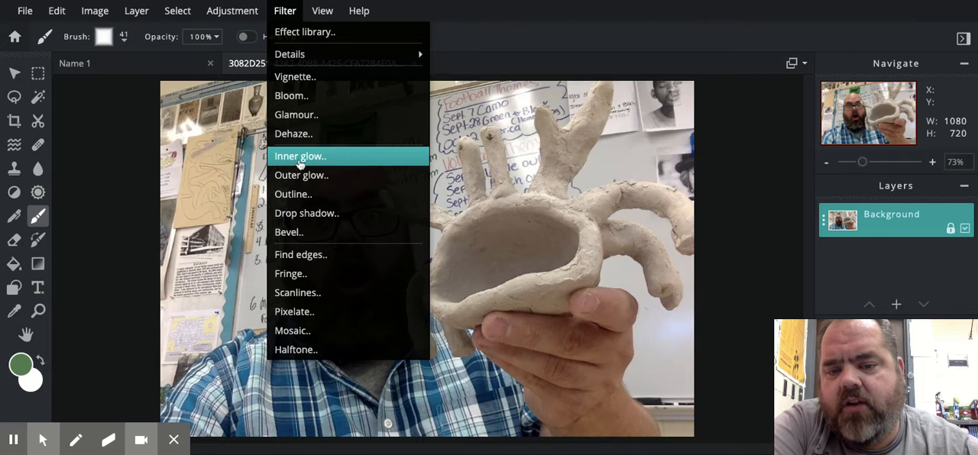
click(197, 174)
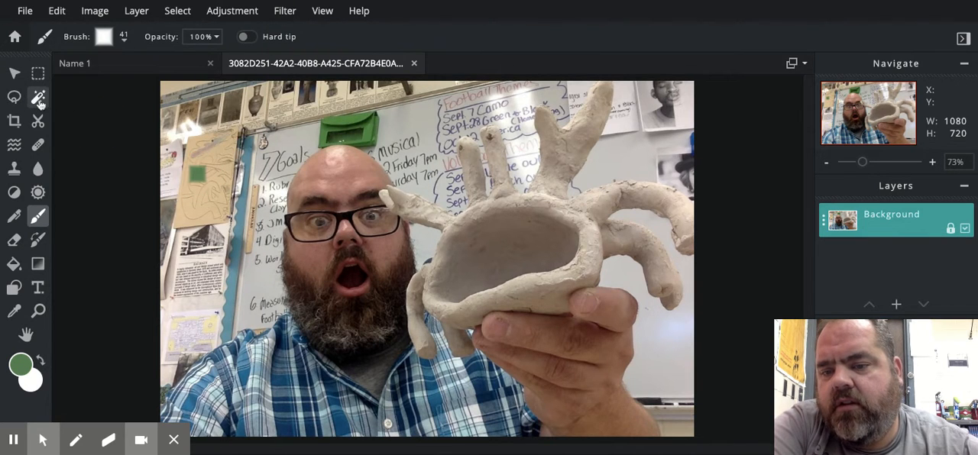
Select the clay sculpture by color and apply a drop shadow with 86% opacity, 52 px blur, 56 px x offset and 60 px y offset.
click(555, 182)
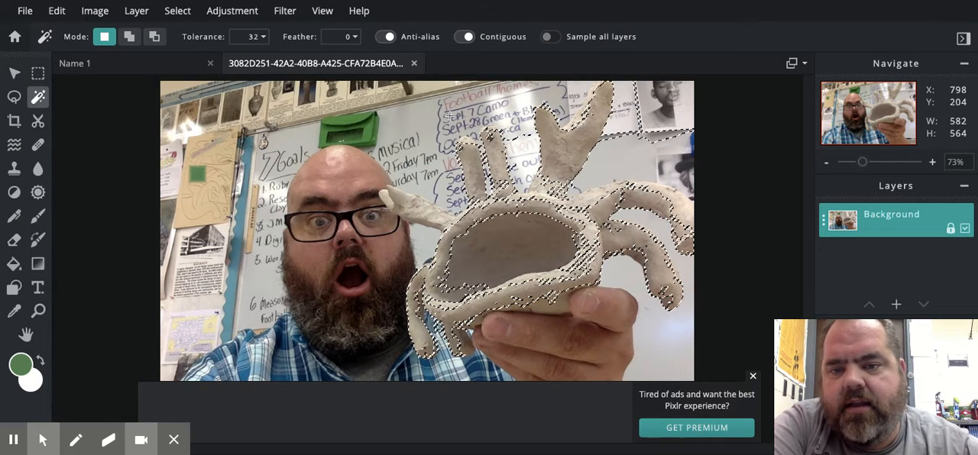
click(291, 15)
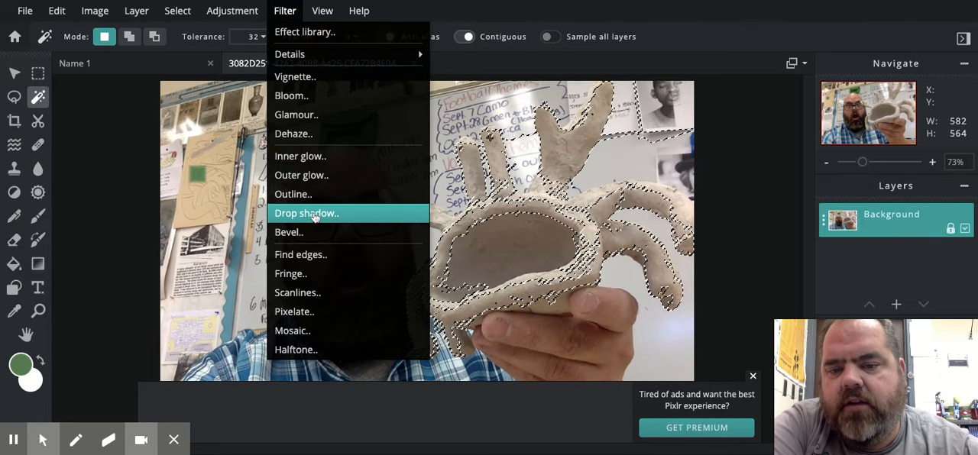
click(314, 216)
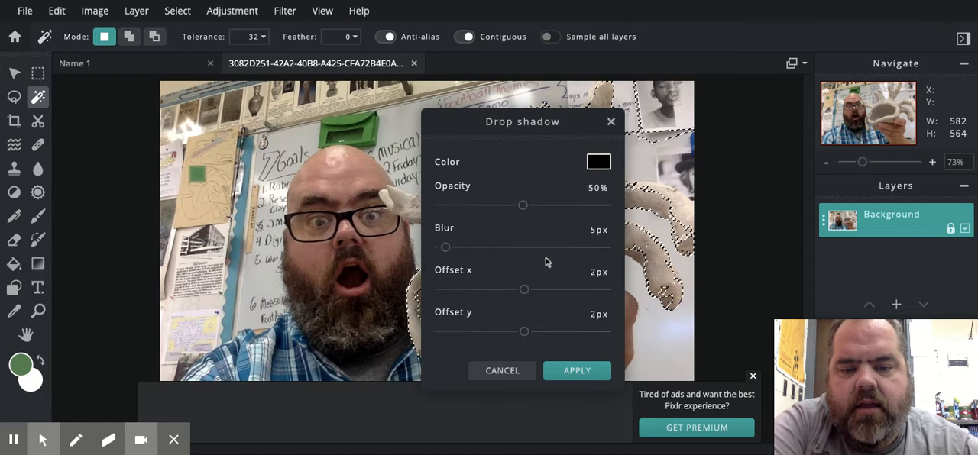
drag(577, 124, 323, 128)
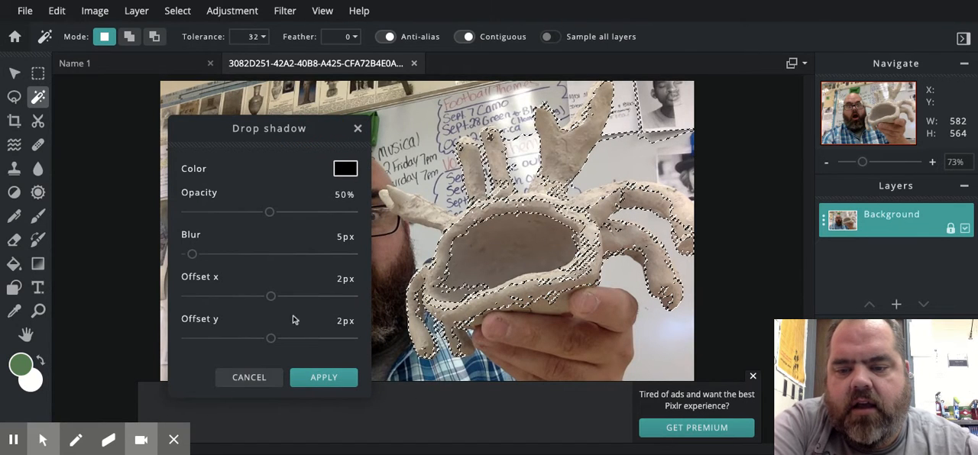
drag(192, 255, 243, 254)
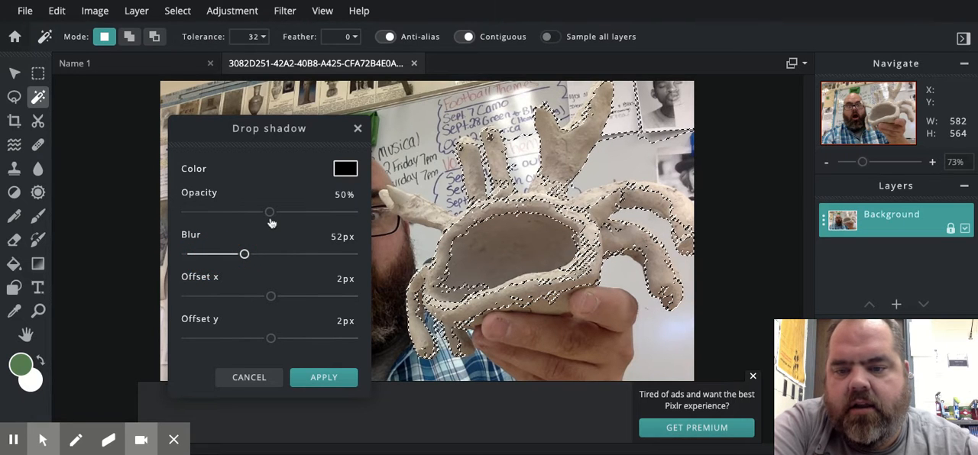
drag(271, 218, 328, 213)
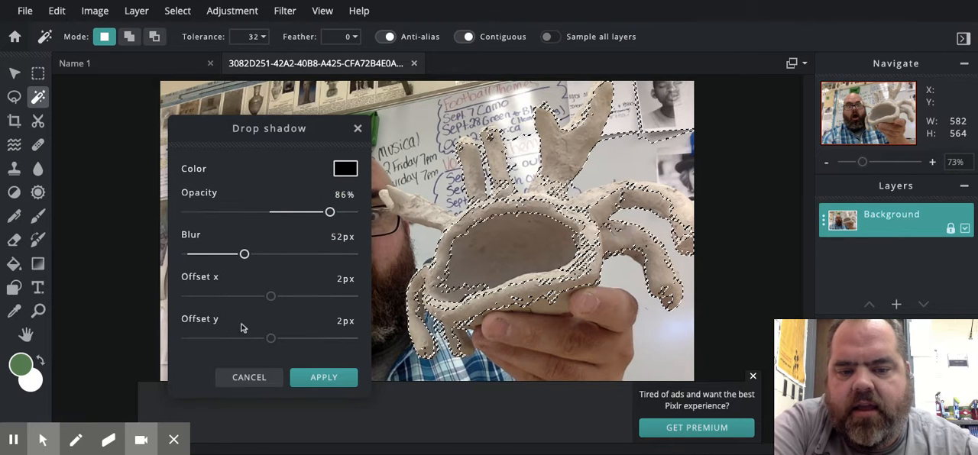
drag(271, 339, 319, 339)
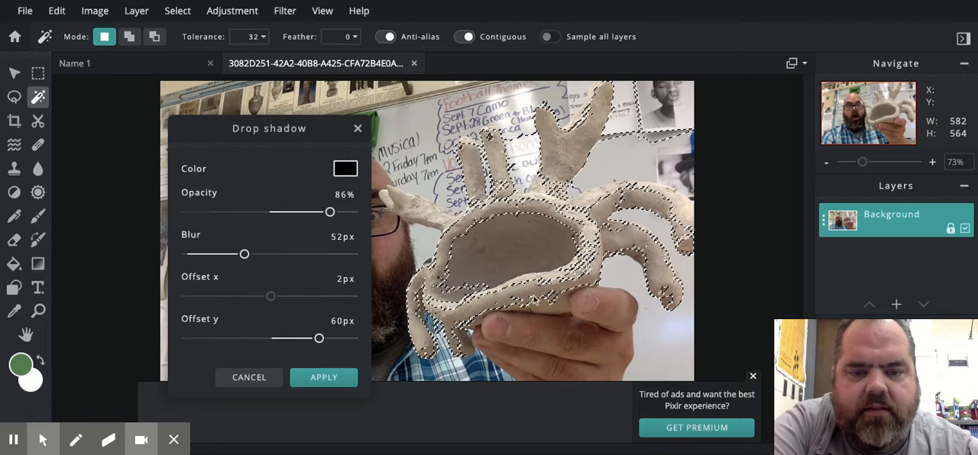
drag(270, 297, 315, 297)
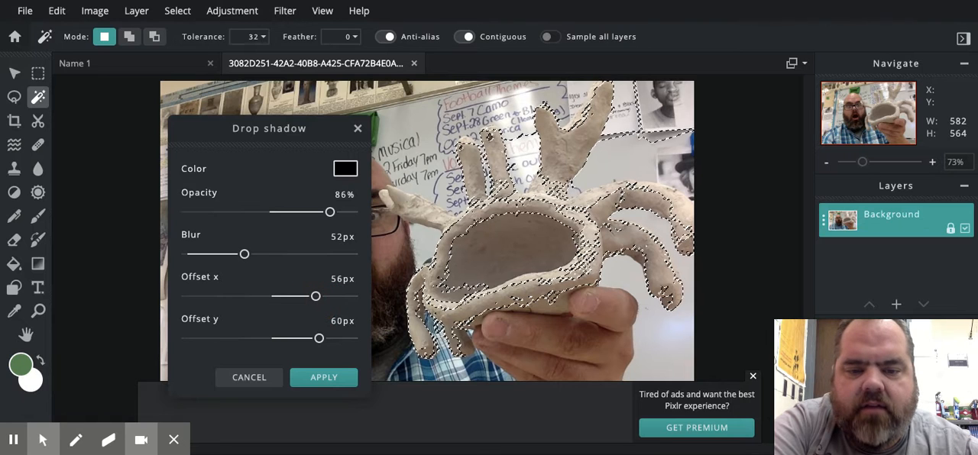
click(315, 378)
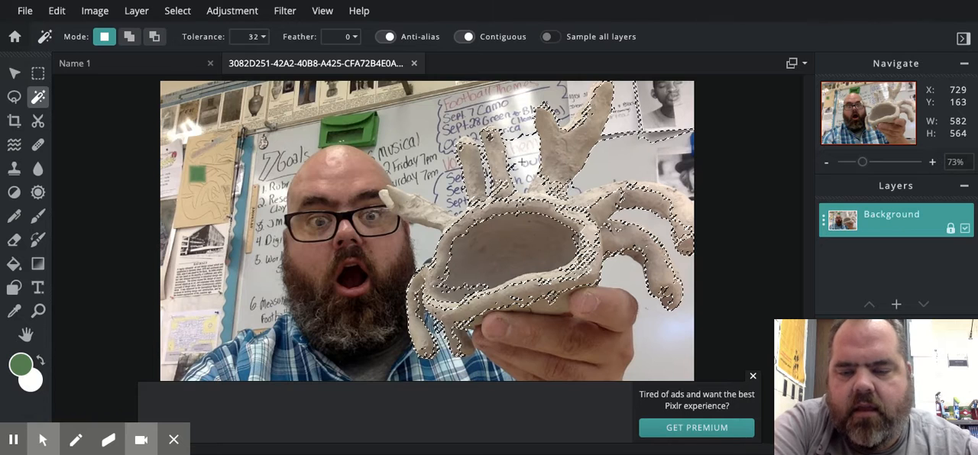
Apply a white inner glow to the selected sculpture with size 8 px, feather 93% and opacity 60%.
click(285, 12)
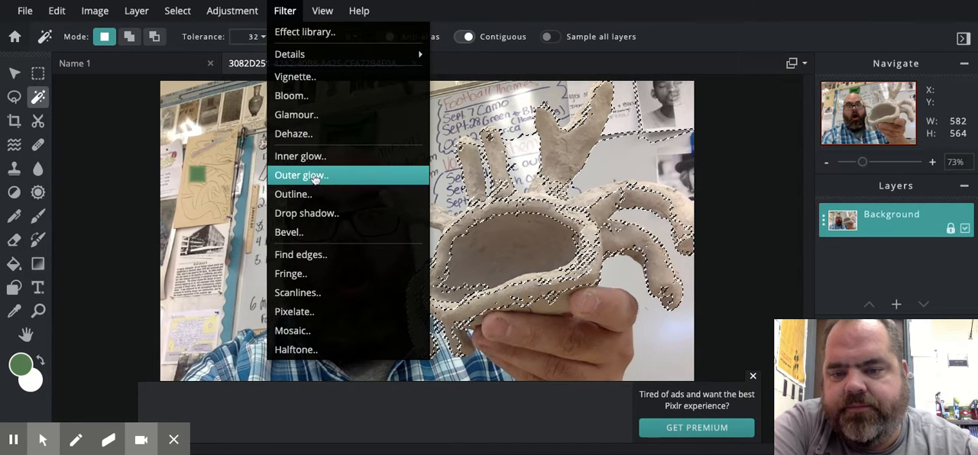
click(314, 159)
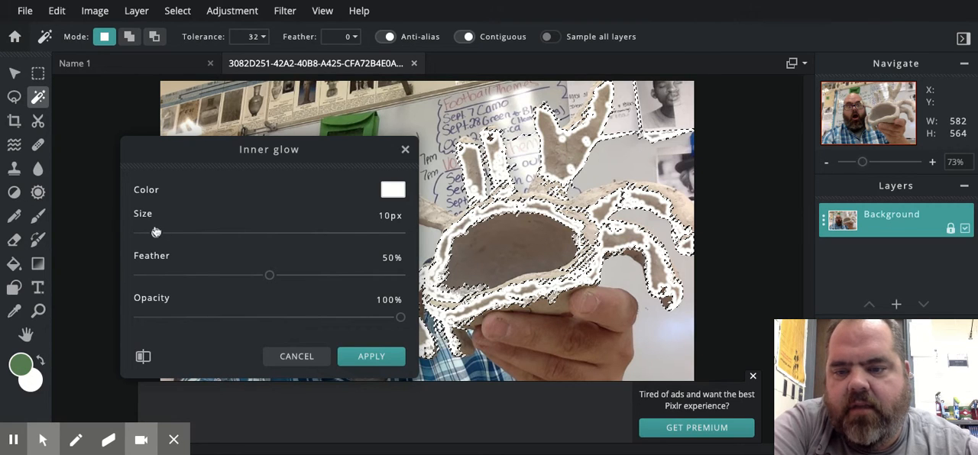
mouse_move(156, 231)
mouse_down()
mouse_move(273, 231)
mouse_move(153, 233)
mouse_up()
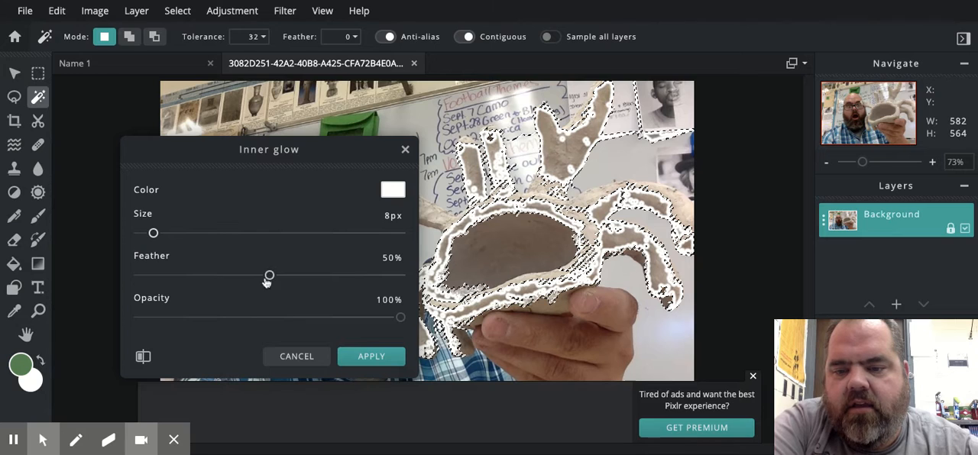
drag(266, 277, 381, 276)
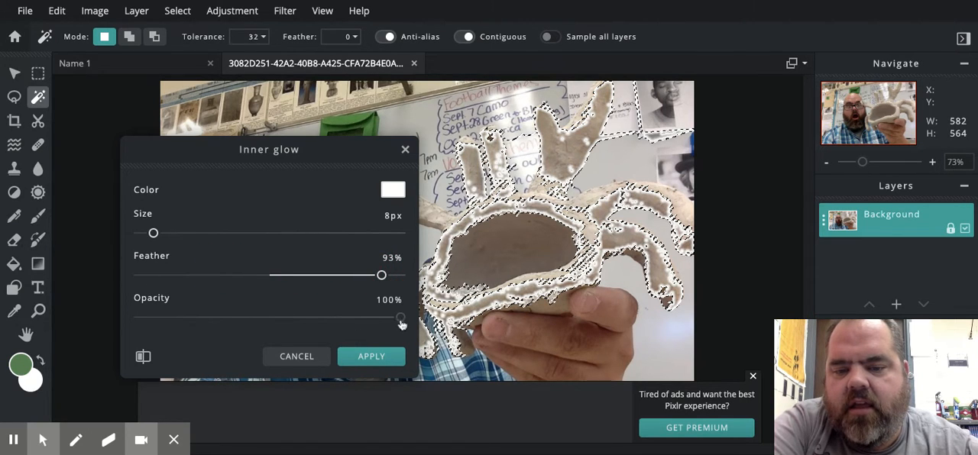
drag(401, 320, 296, 318)
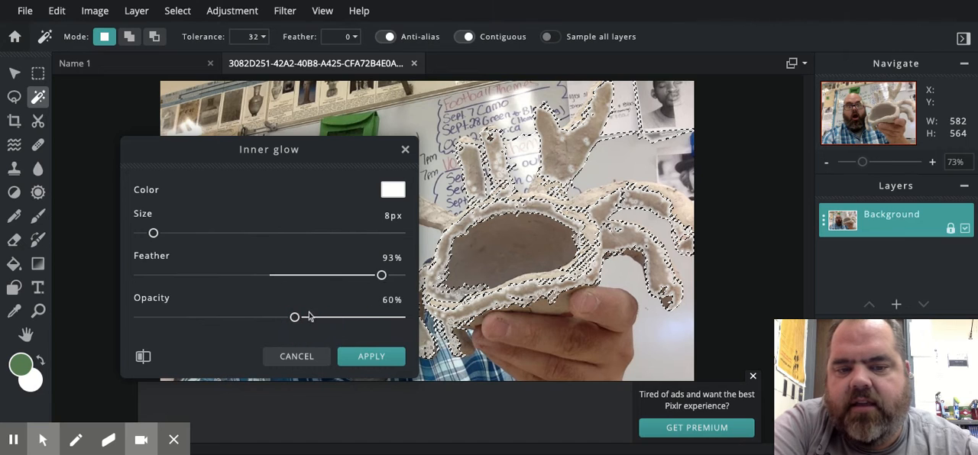
click(361, 361)
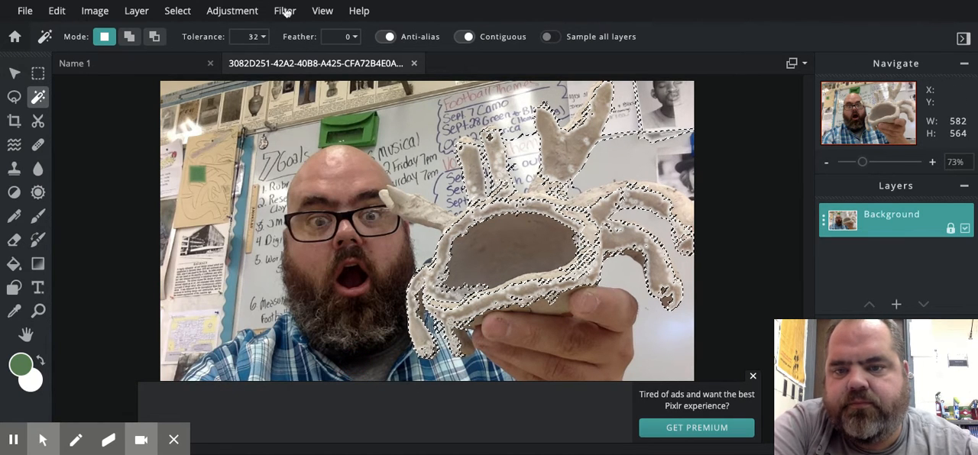
click(284, 11)
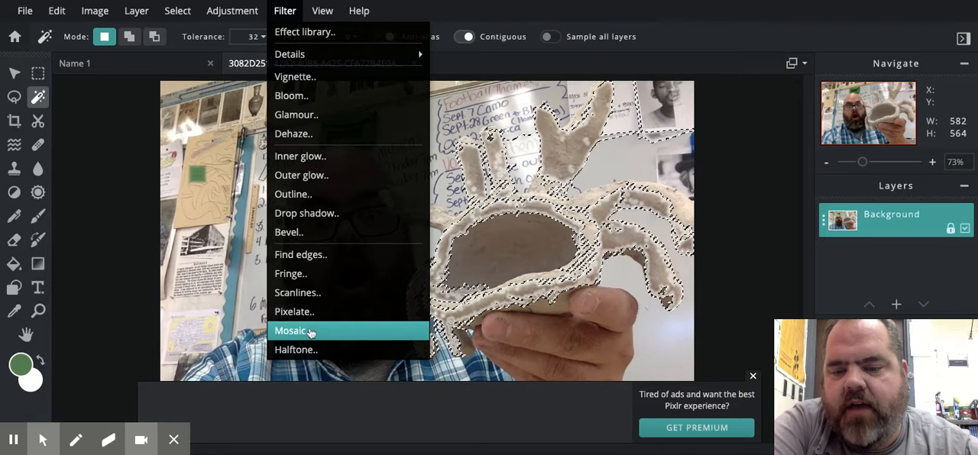
click(231, 319)
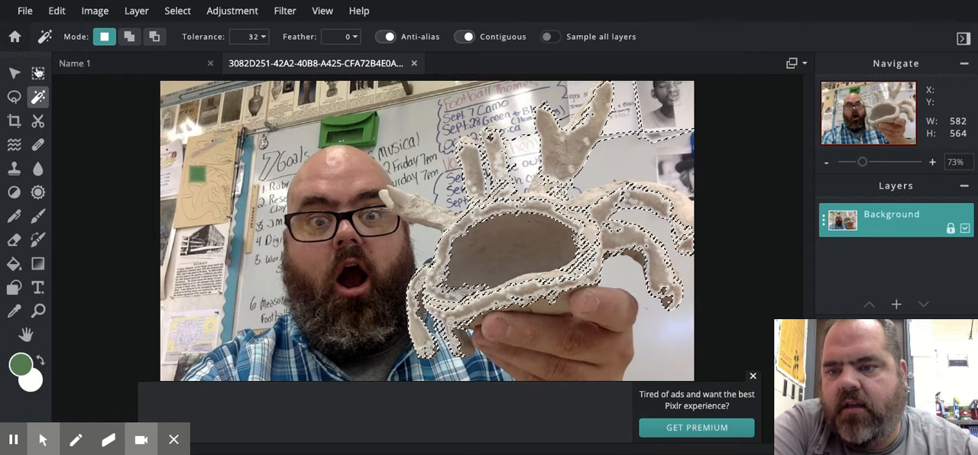
Subtract rectangular marquee areas around the man's face from the sculpture selection, and clear the remaining selection.
click(37, 73)
drag(252, 138, 497, 289)
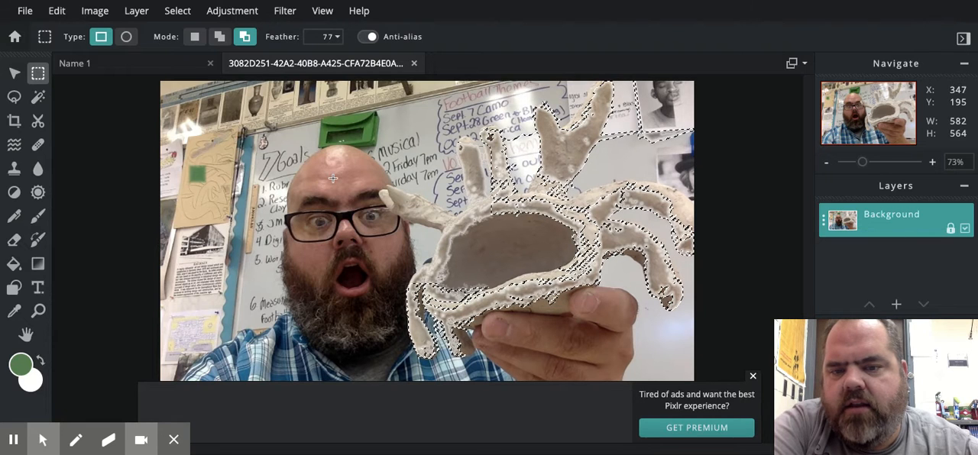
drag(196, 114, 458, 331)
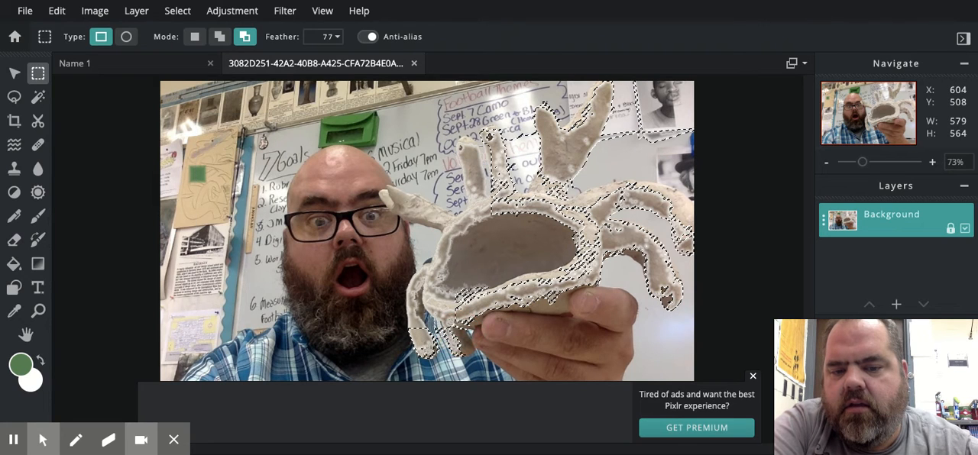
click(341, 221)
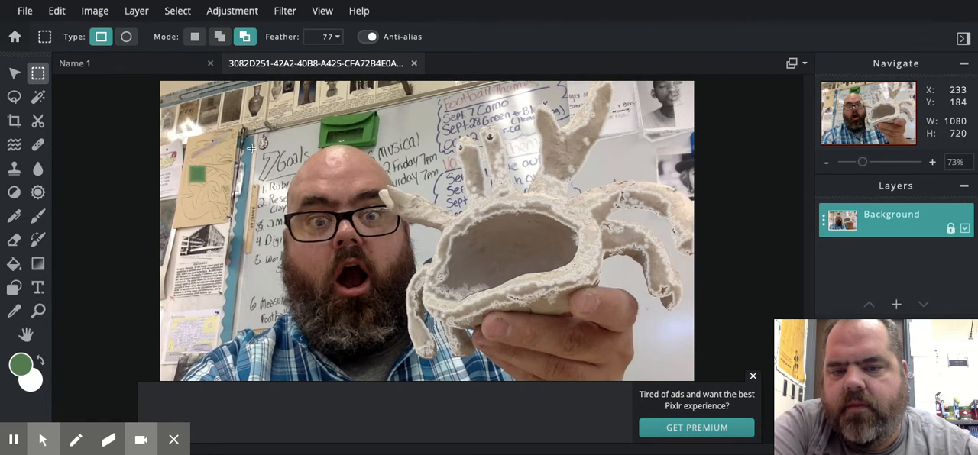
drag(231, 135, 491, 280)
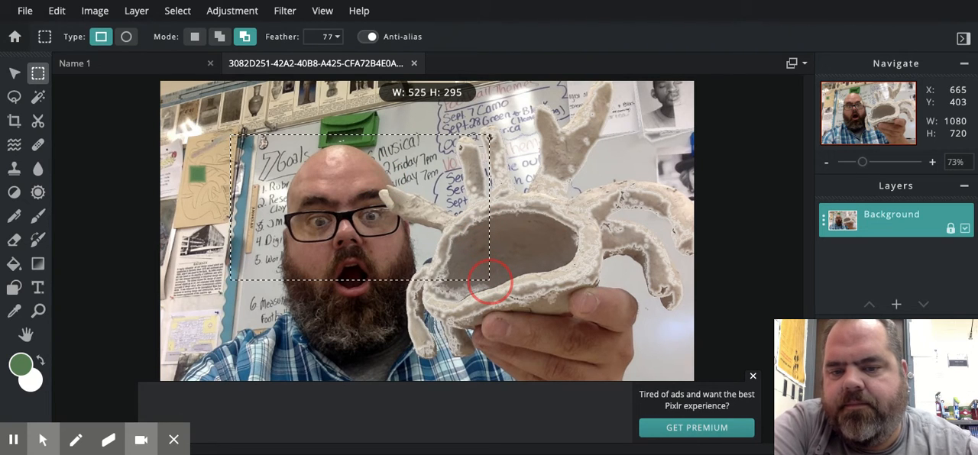
click(490, 280)
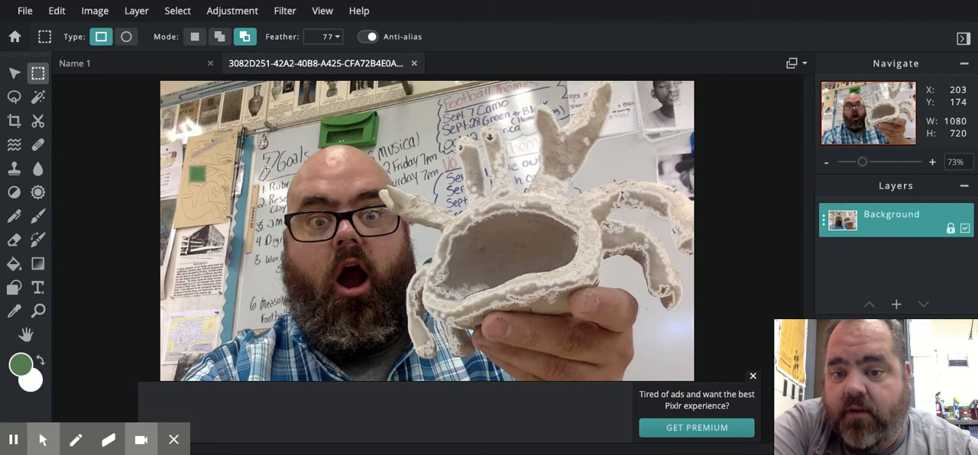
drag(230, 140, 518, 303)
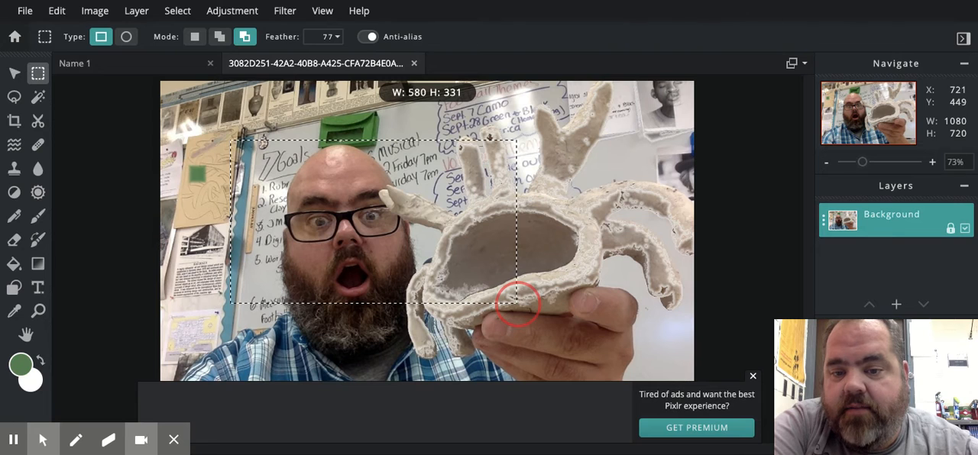
click(517, 304)
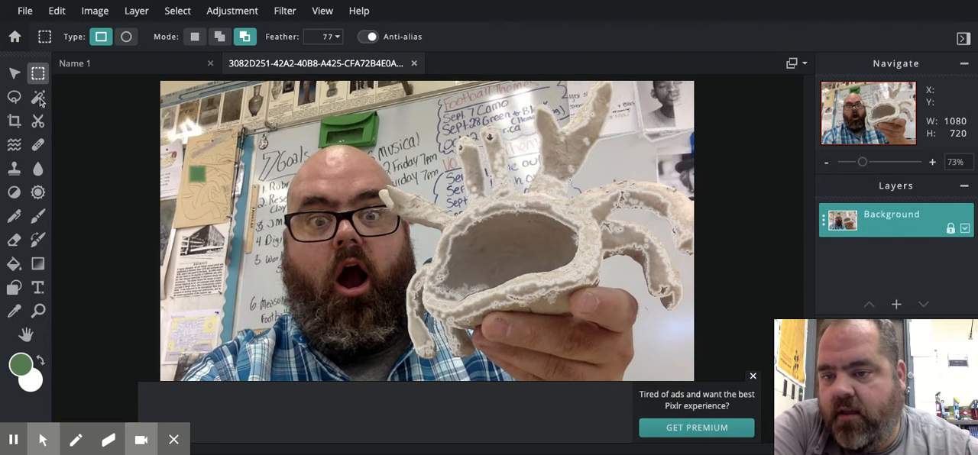
Draw a new elliptical marquee selection of about 575 by 486 px around the man's face.
click(126, 37)
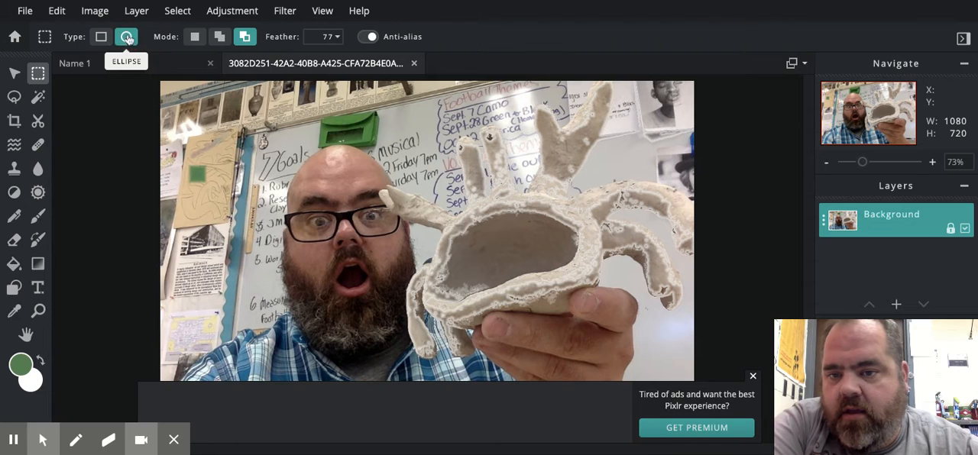
click(193, 40)
click(231, 141)
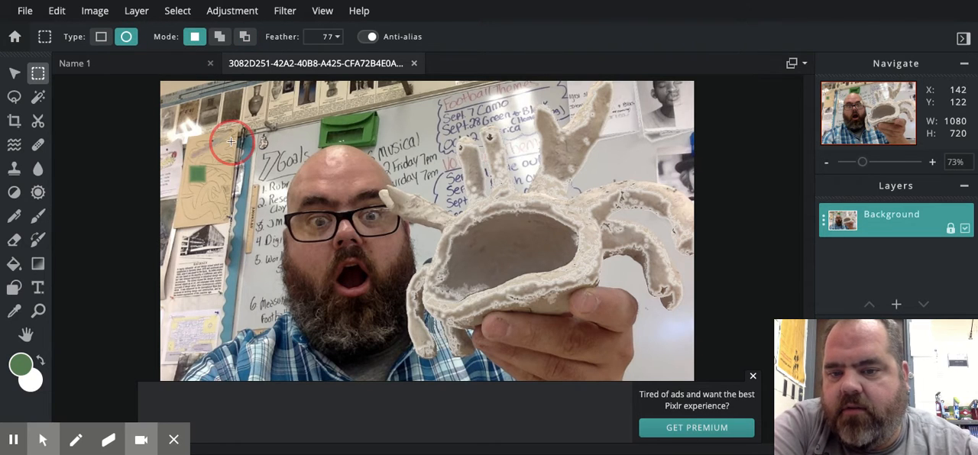
drag(231, 141, 486, 352)
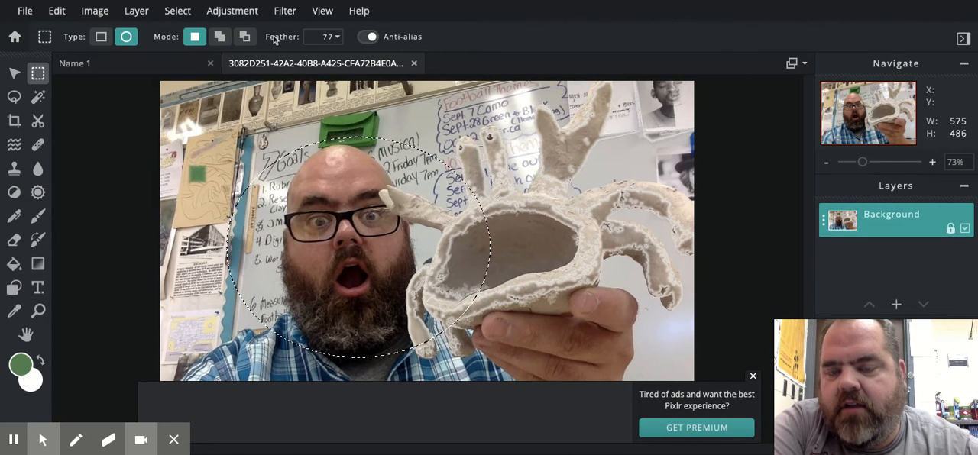
Try the Halftone filter with a higher frequency on the elliptical face selection without applying it.
click(285, 11)
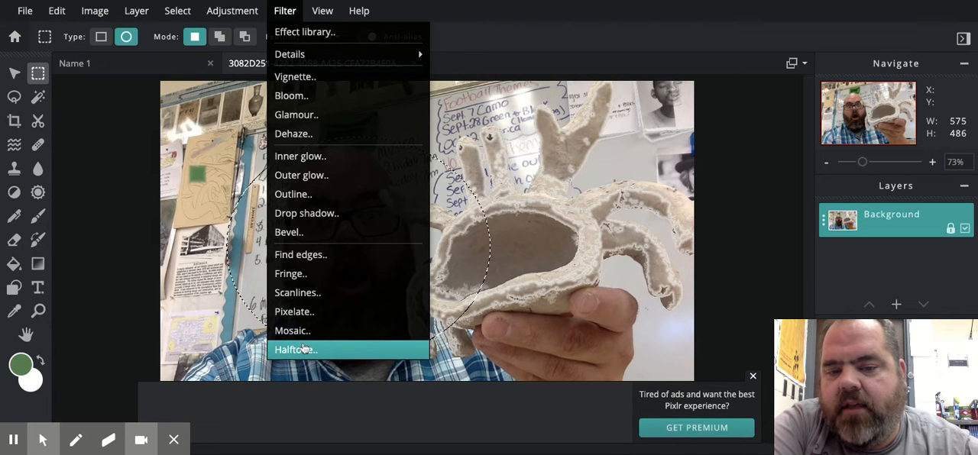
click(304, 350)
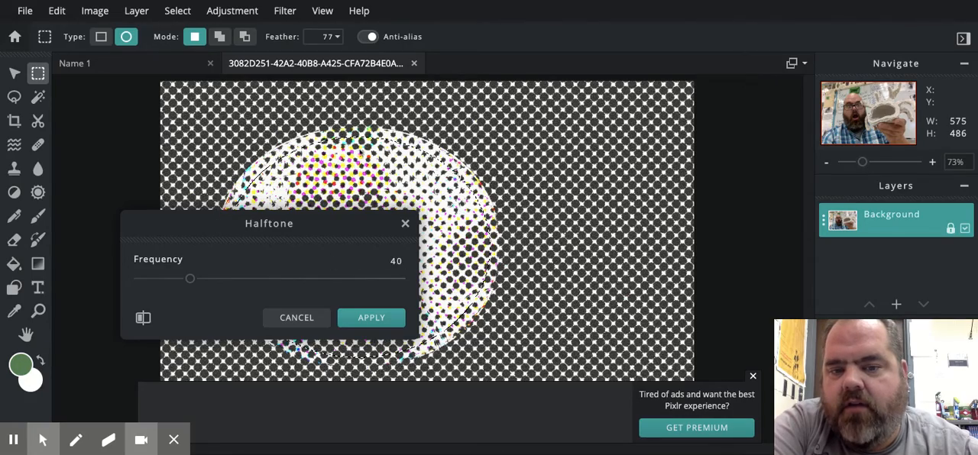
drag(190, 280, 321, 278)
click(295, 318)
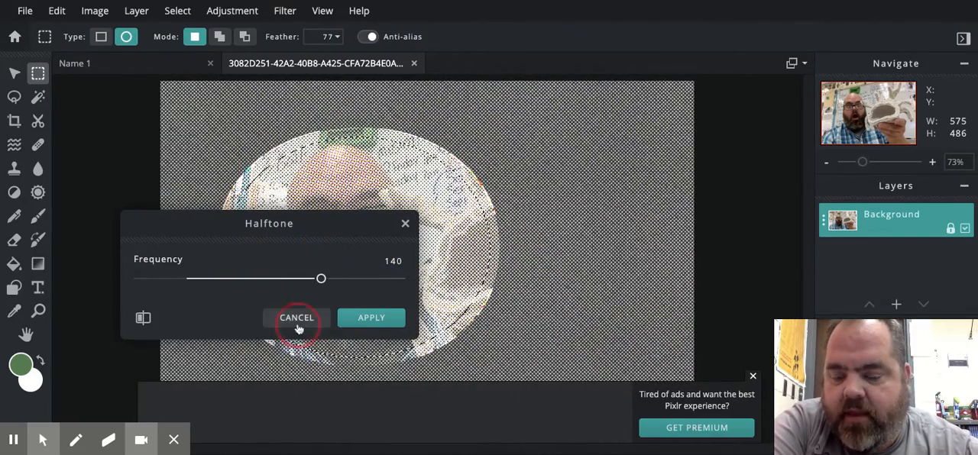
Try the Mosaic filter on the elliptical face selection with amounts of 54 and 12, and discard it.
click(285, 10)
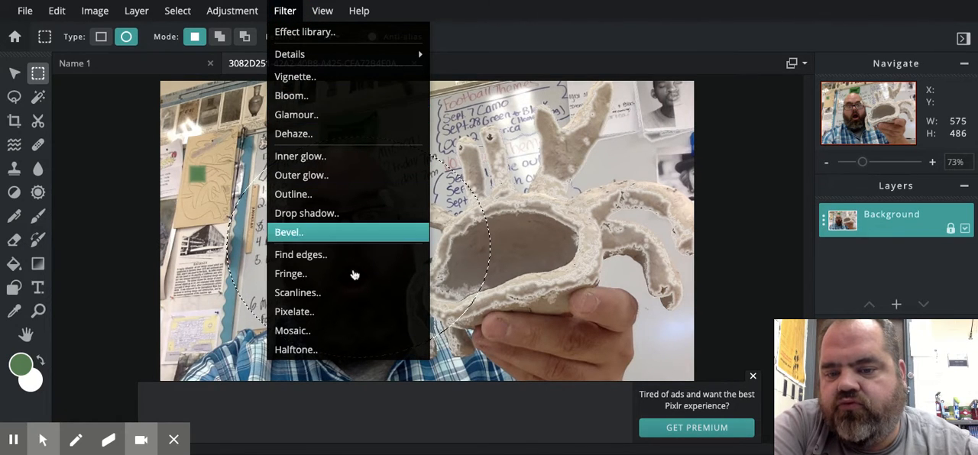
click(330, 337)
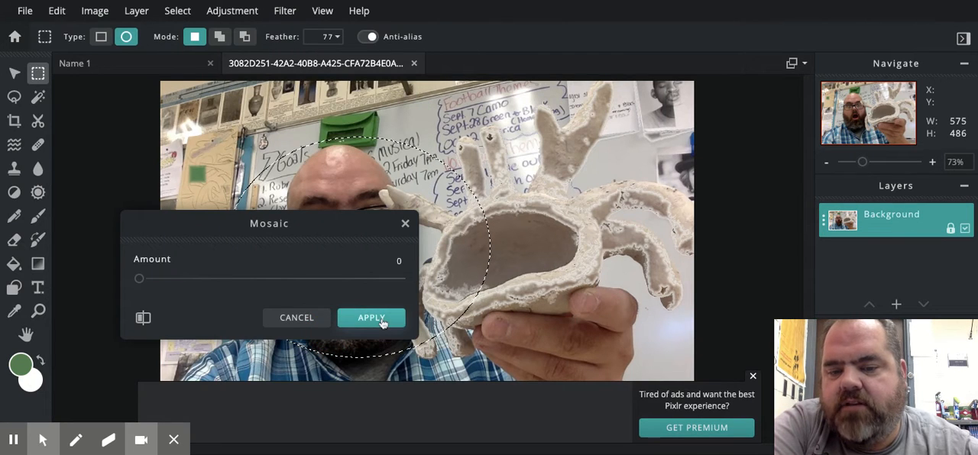
click(381, 322)
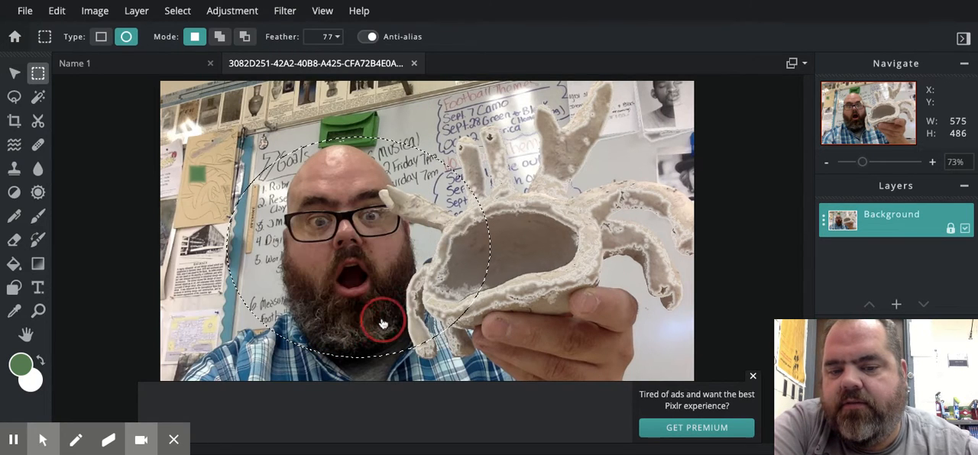
click(283, 10)
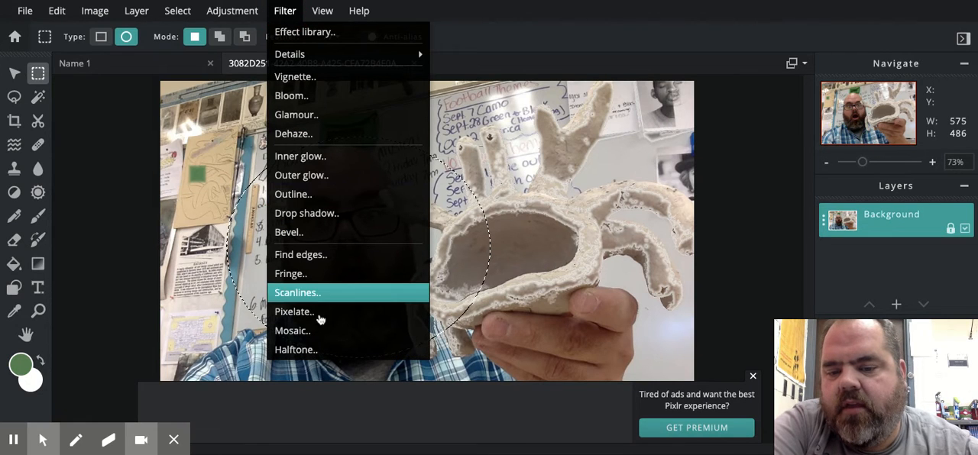
click(319, 330)
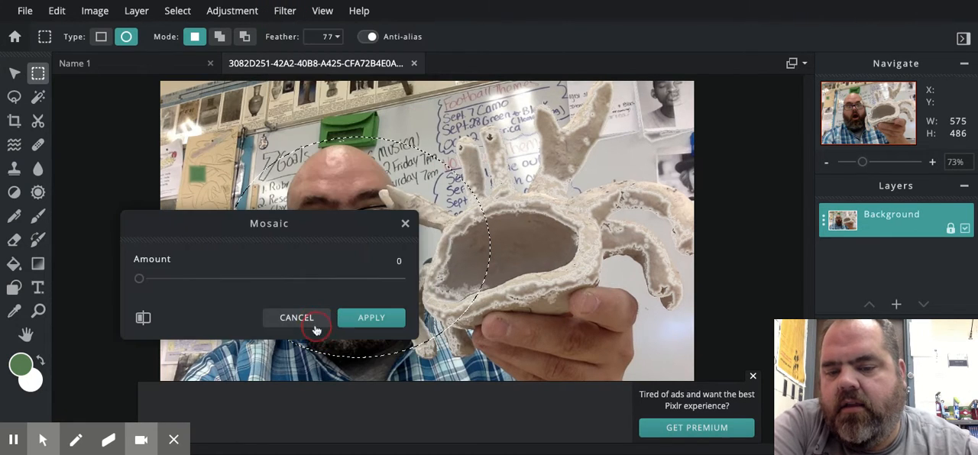
drag(138, 279, 281, 279)
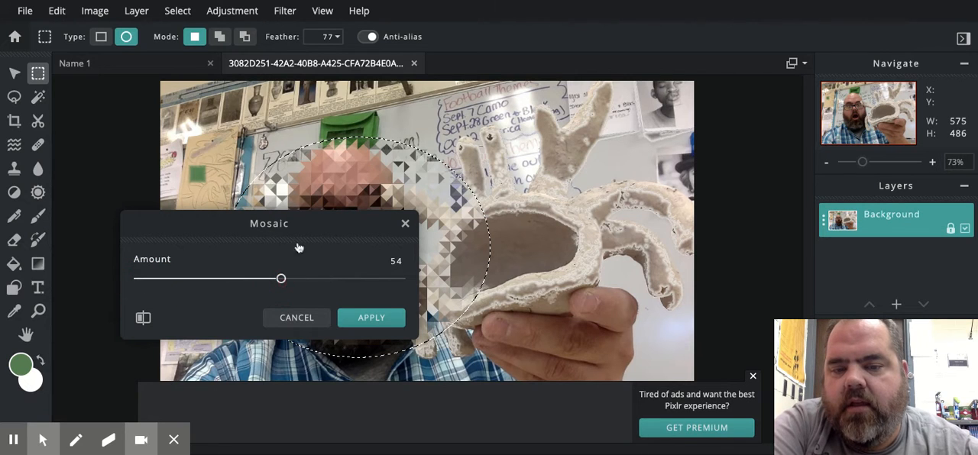
drag(345, 228, 340, 405)
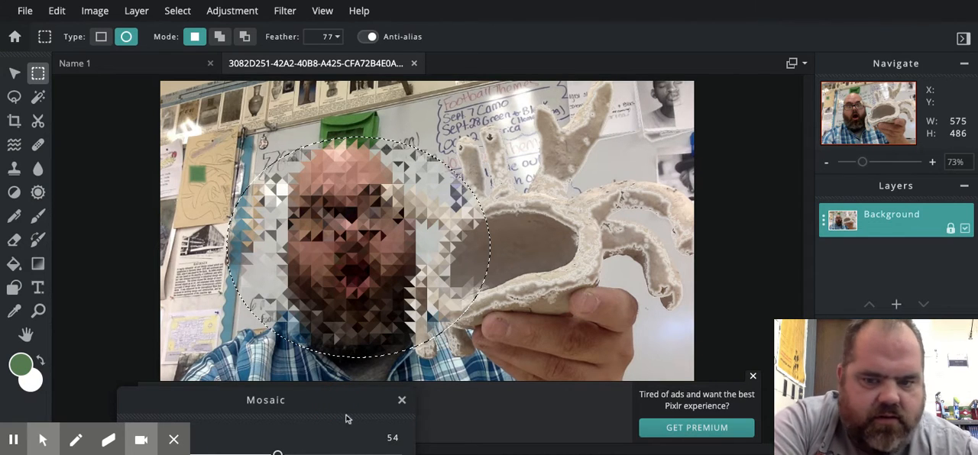
drag(338, 407, 560, 172)
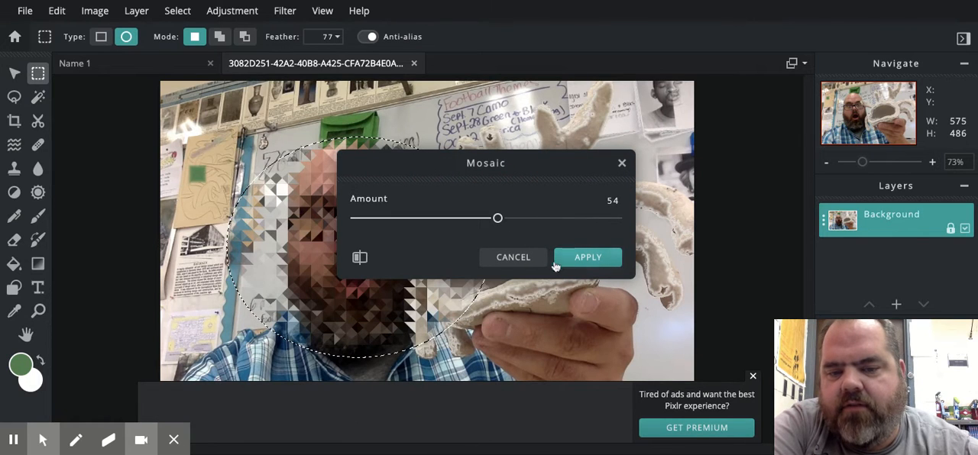
drag(498, 219, 386, 219)
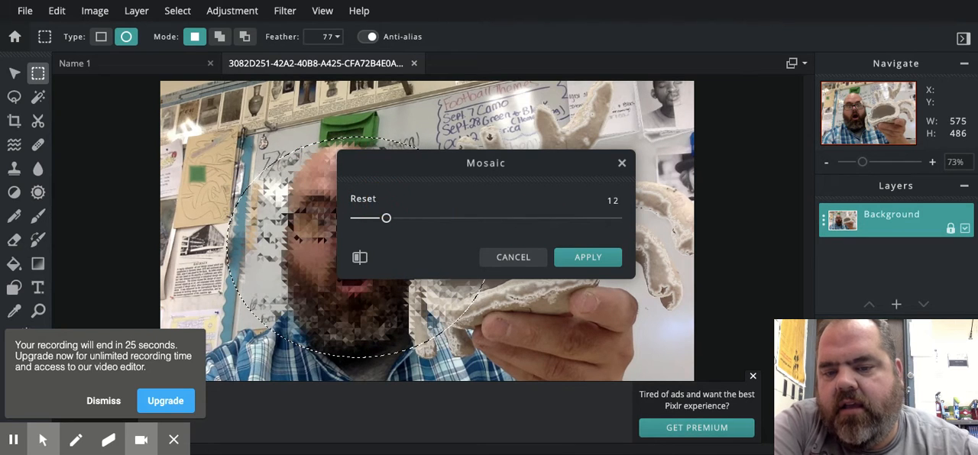
click(621, 163)
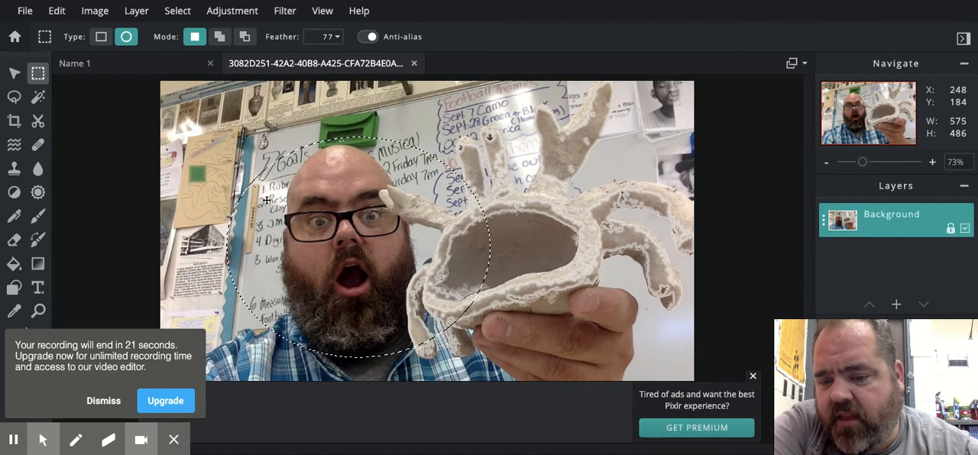
Apply the Glamour filter to the elliptical face selection with an amount of 55.
click(286, 11)
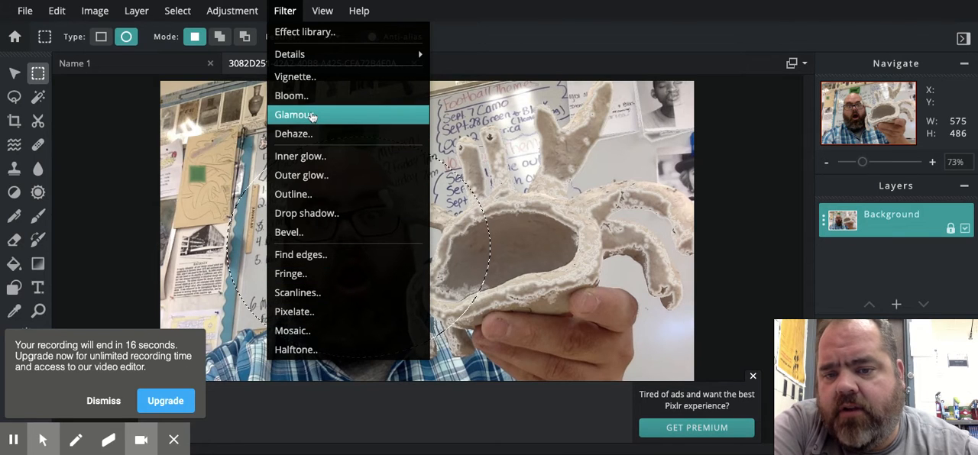
click(312, 116)
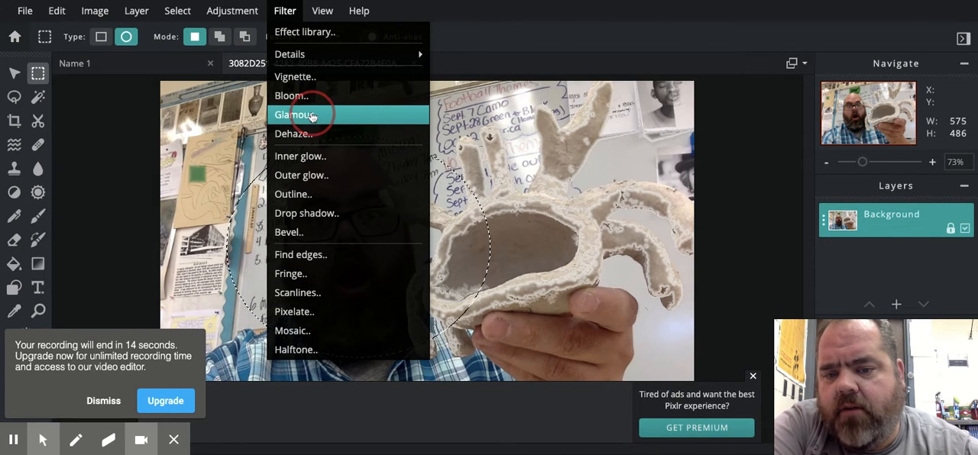
click(465, 228)
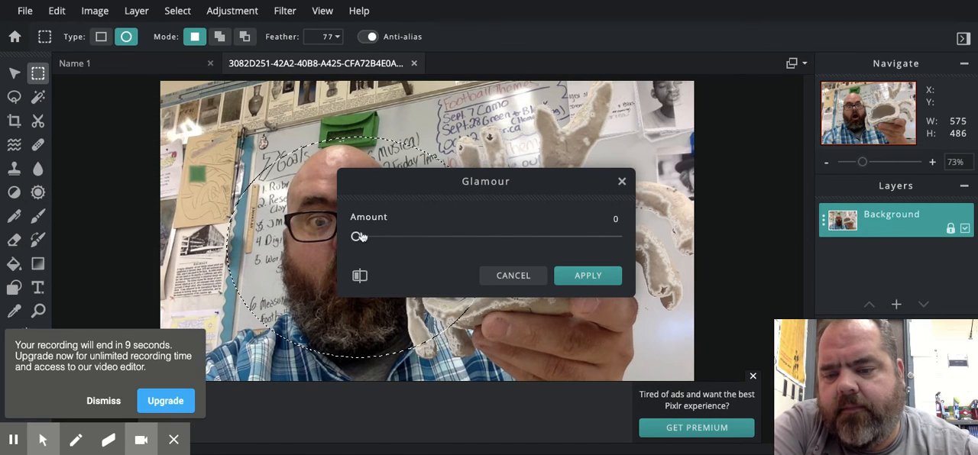
drag(356, 236, 501, 237)
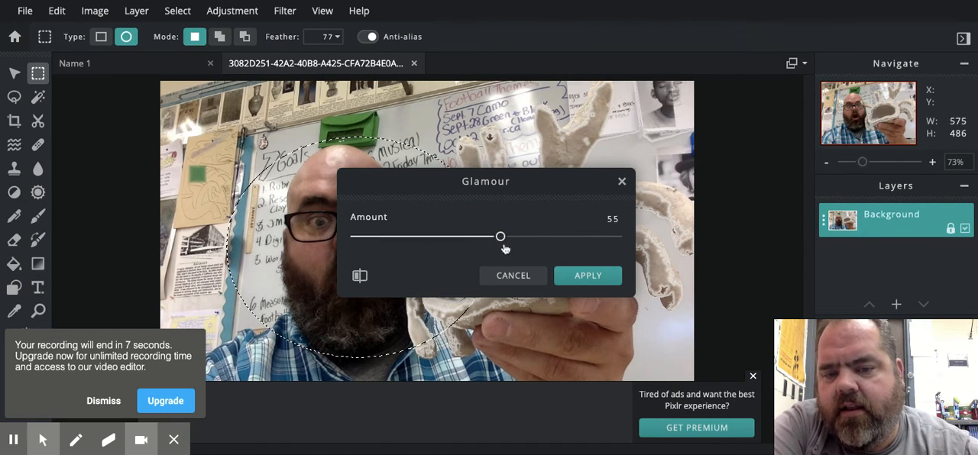
click(582, 276)
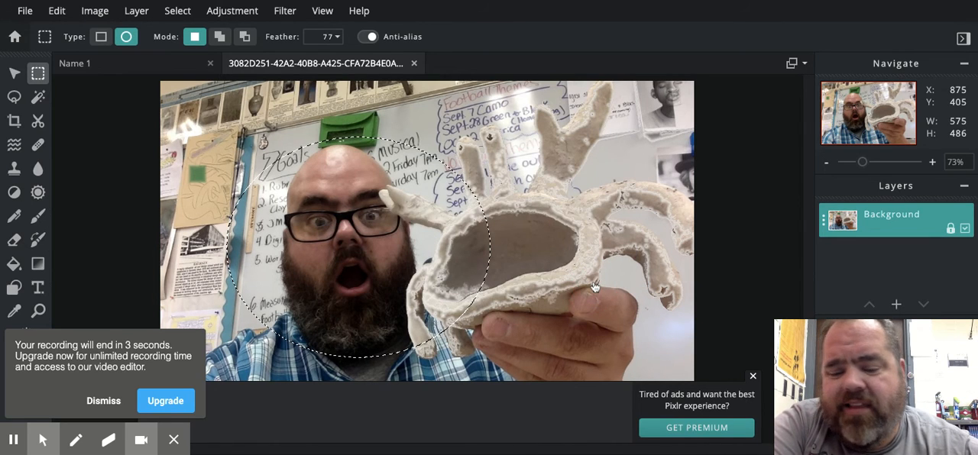